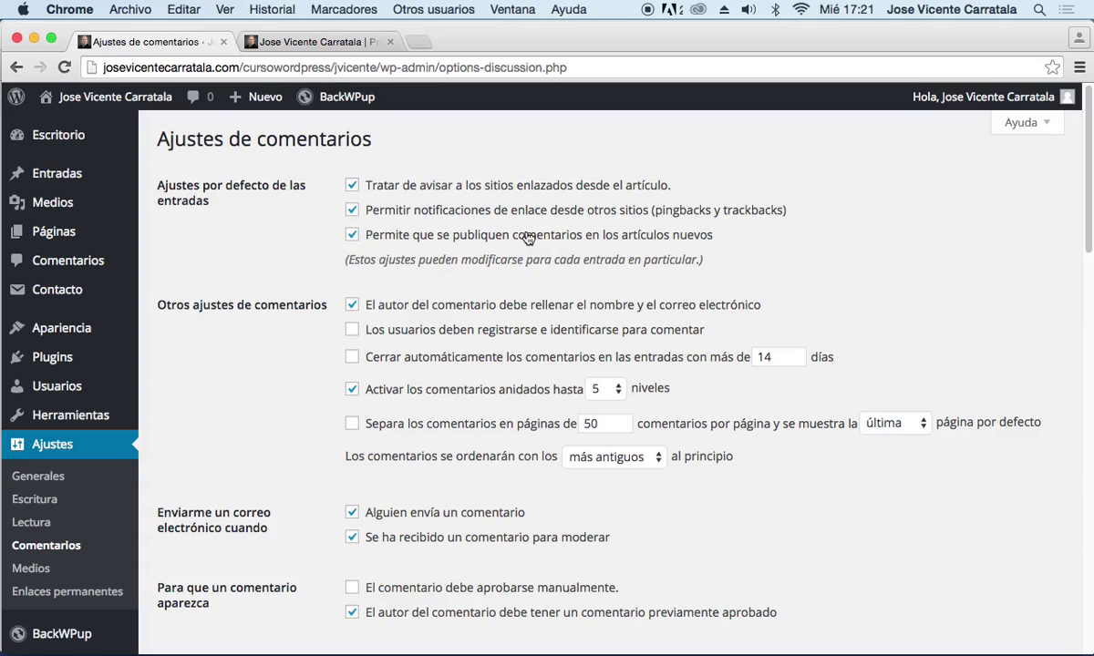
- Disable the default option that allows comments to be published on new articles
left_click(366, 240)
scroll(242, 344, "down", 1)
scroll(240, 343, "down", 2)
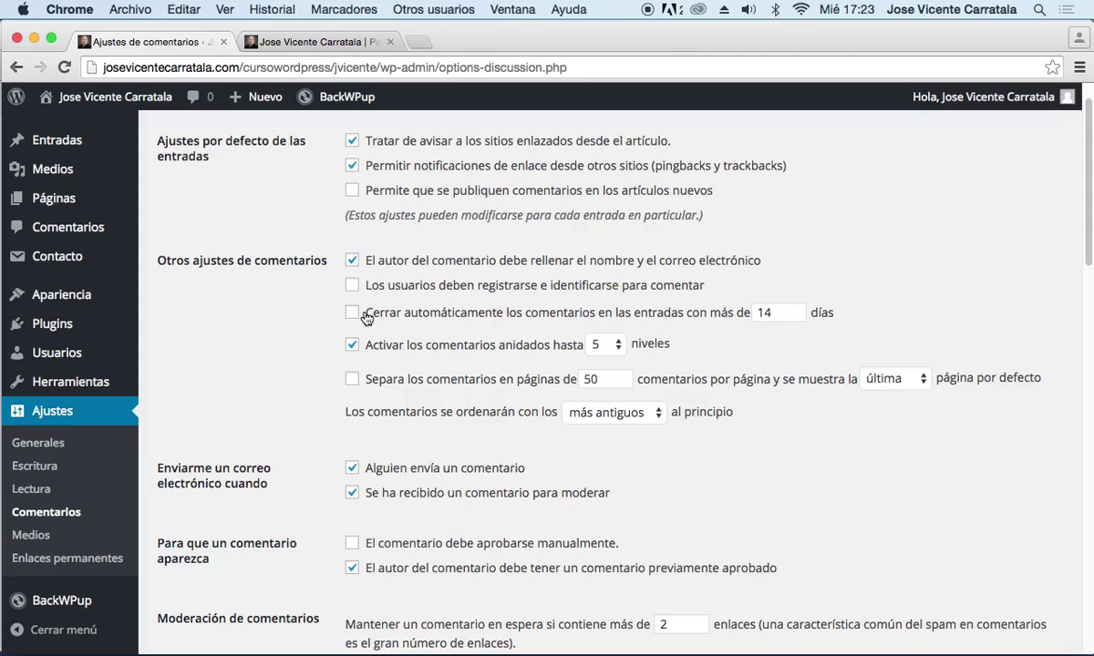
left_click(353, 313)
left_click(493, 317)
double_click(772, 313)
left_click(973, 314)
scroll(911, 300, "down", 2)
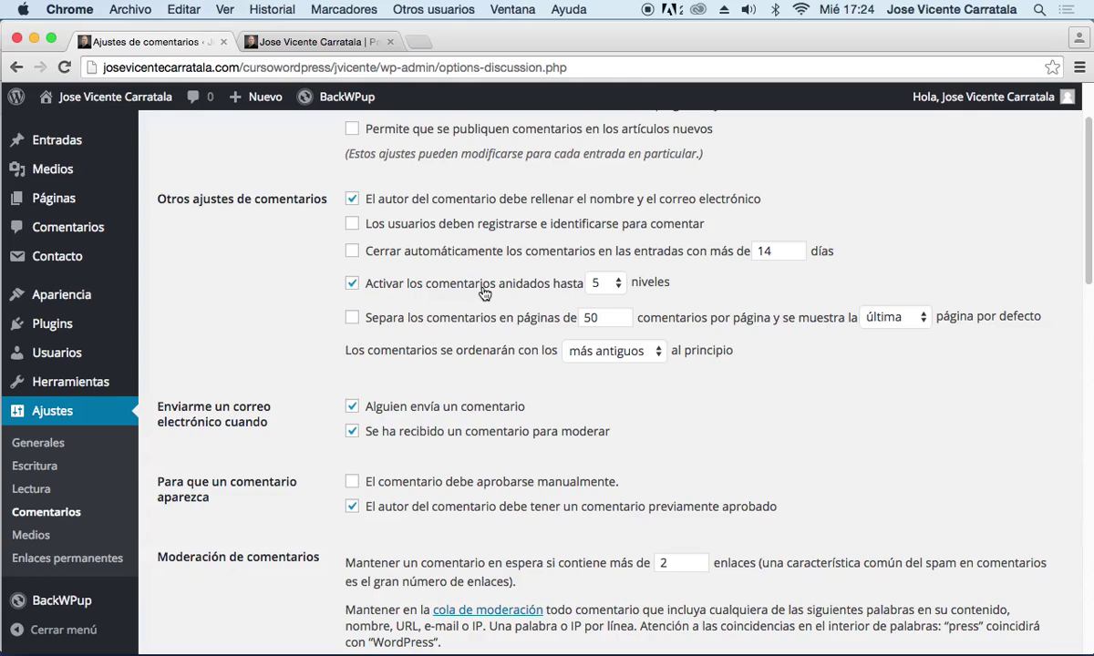
left_click(606, 283)
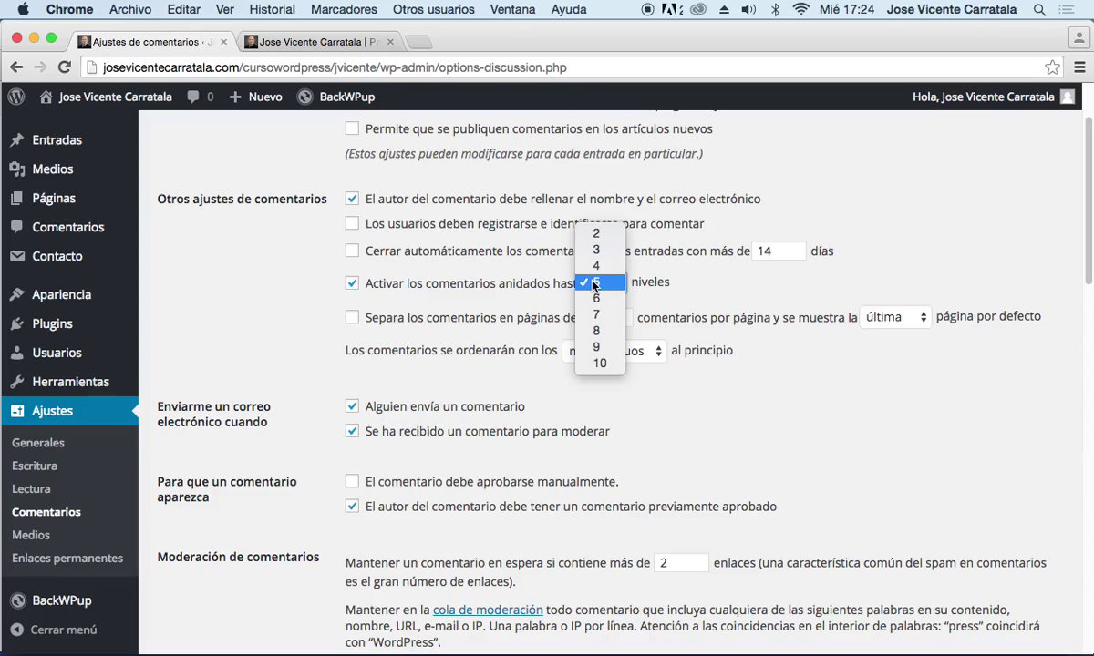
left_click(799, 288)
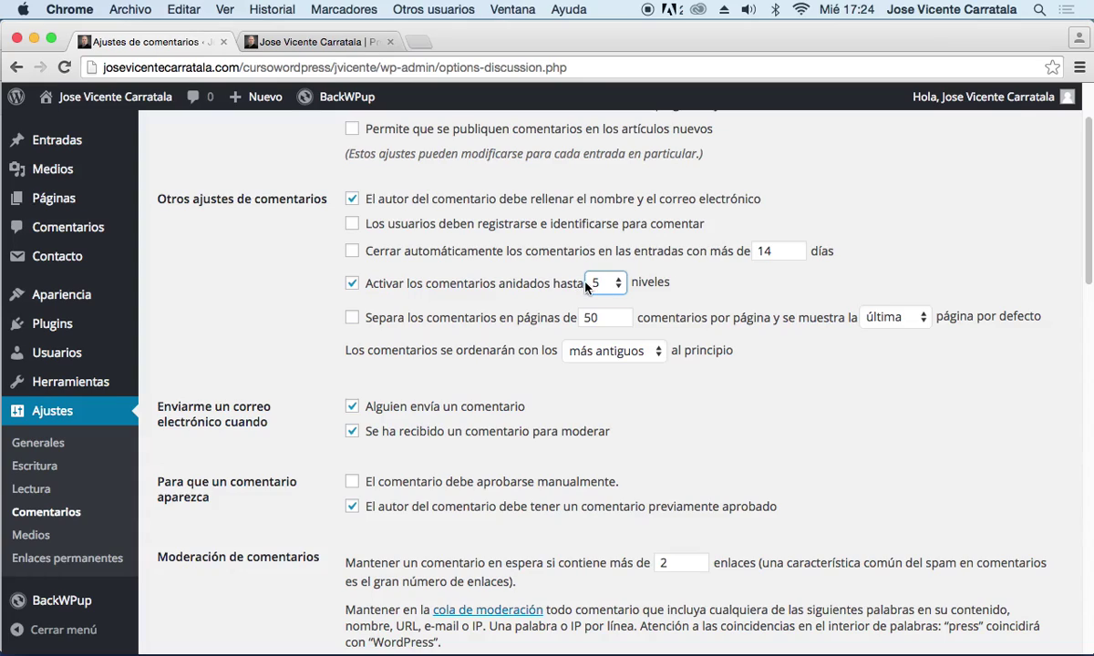
left_click(253, 320)
- Set the comment sort order so that the "más recientes" comments are shown first
left_click(657, 355)
left_click(606, 366)
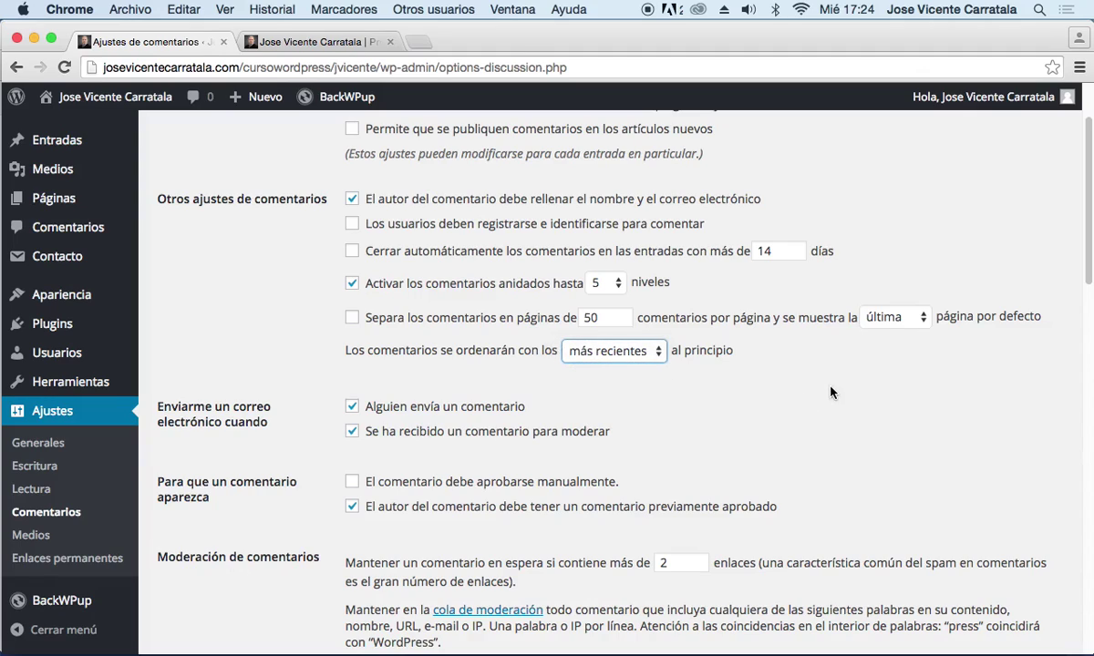
- Examine the e-mail notification, comment approval, comment moderation and comment blacklist settings
scroll(796, 397, "down", 3)
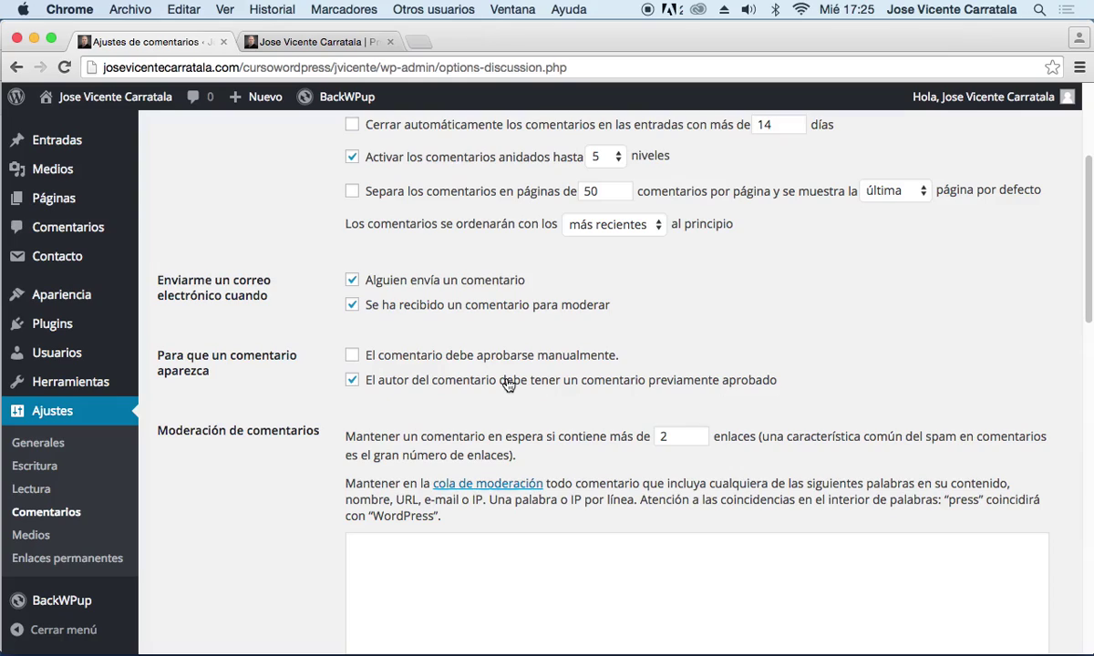
scroll(445, 387, "down", 3)
scroll(434, 392, "down", 3)
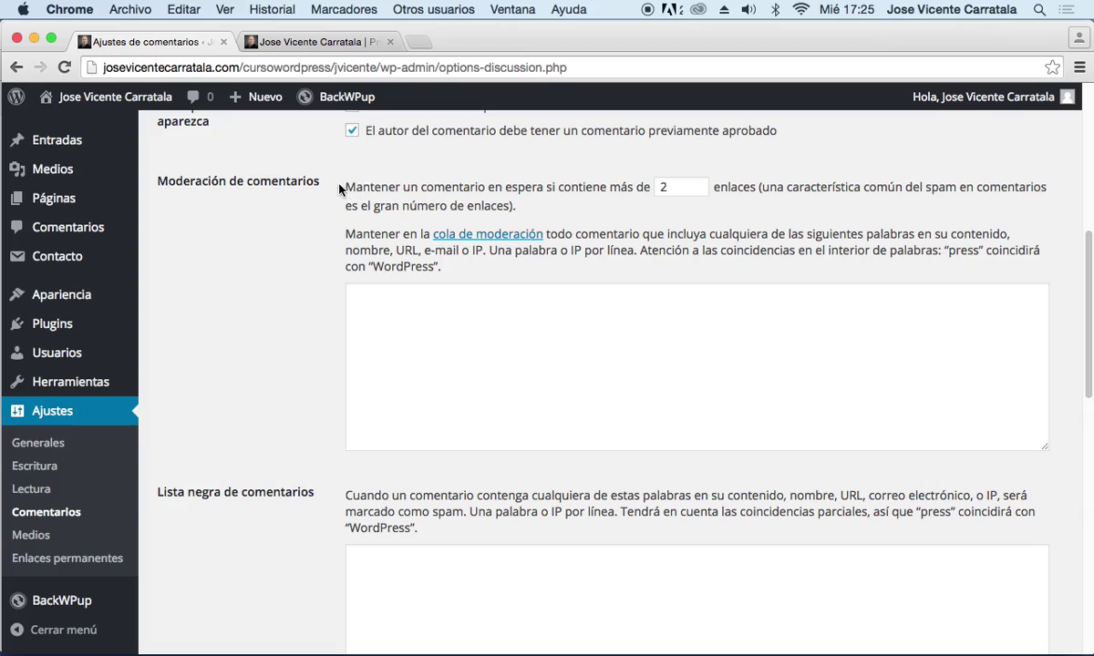
left_click_drag(311, 172, 508, 193)
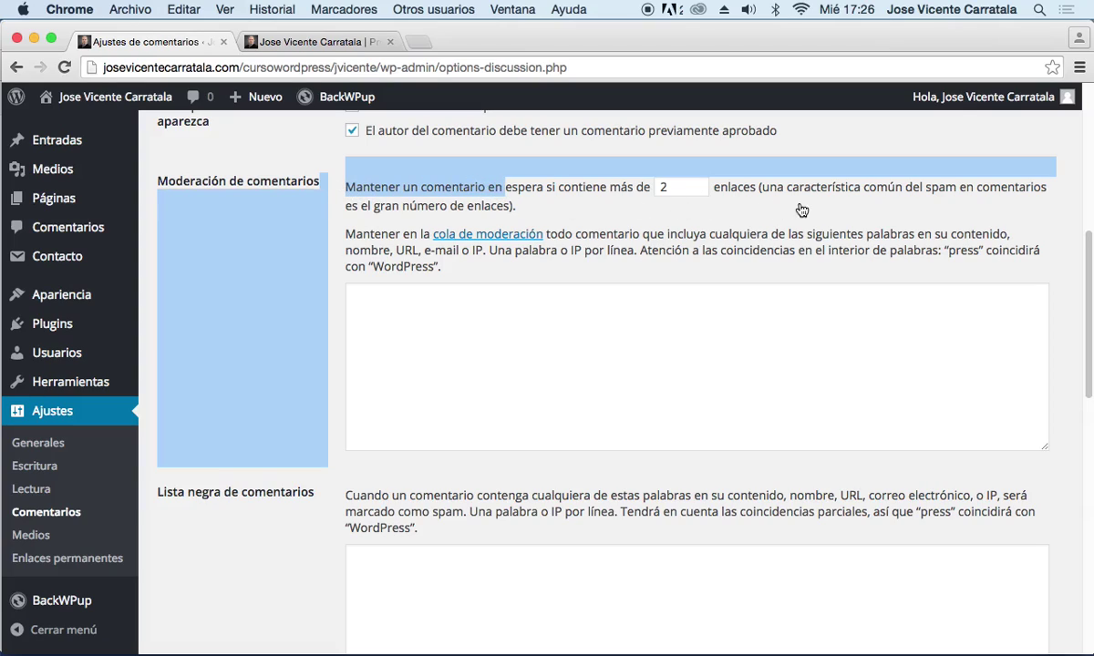
left_click(771, 183)
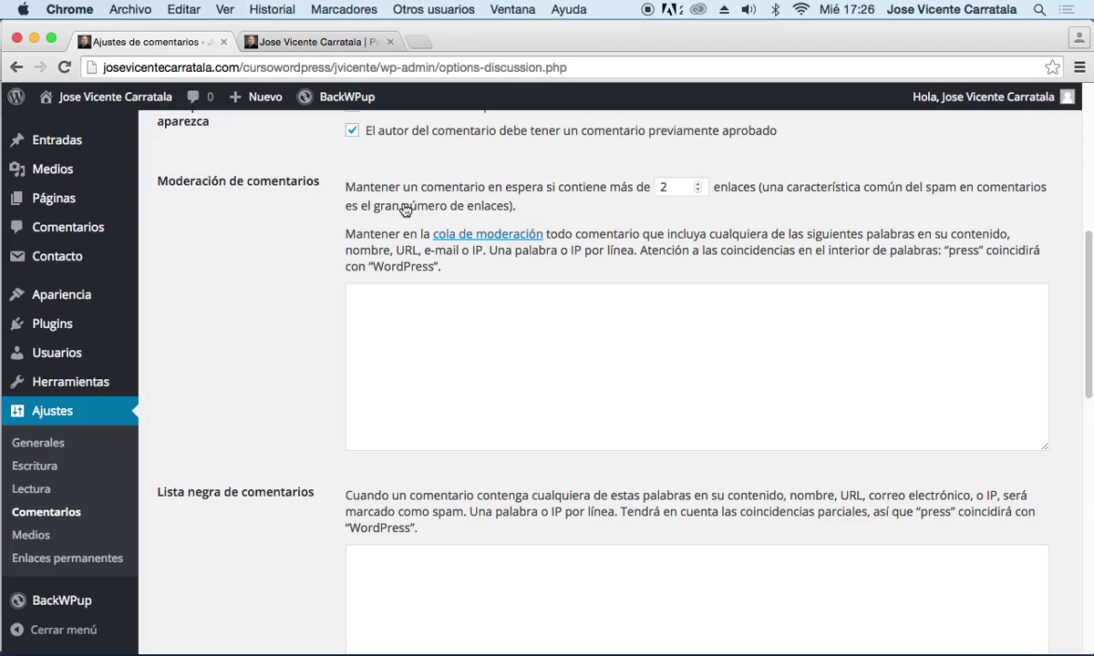
scroll(216, 366, "down", 5)
scroll(218, 379, "up", 8)
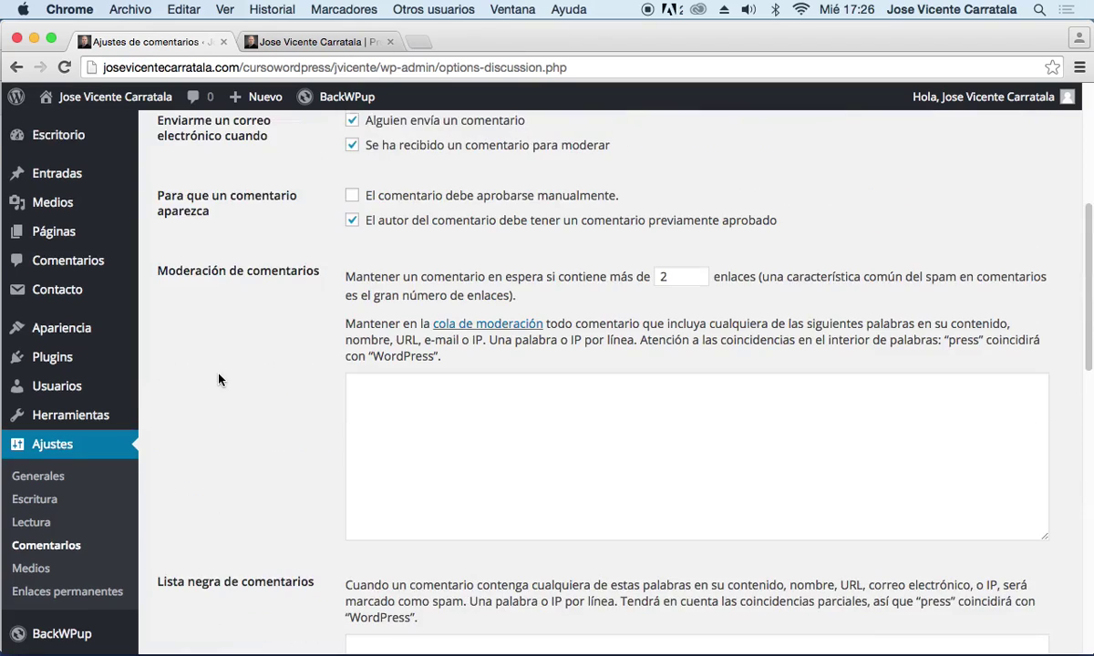
scroll(219, 379, "down", 1)
left_click(413, 349)
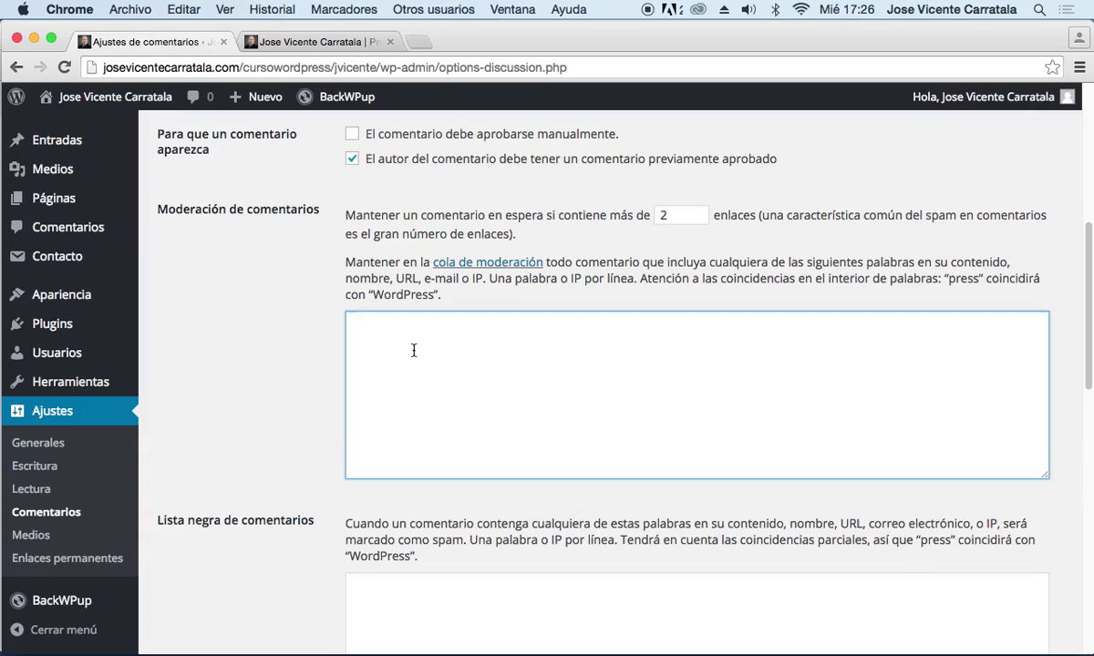
left_click(438, 596)
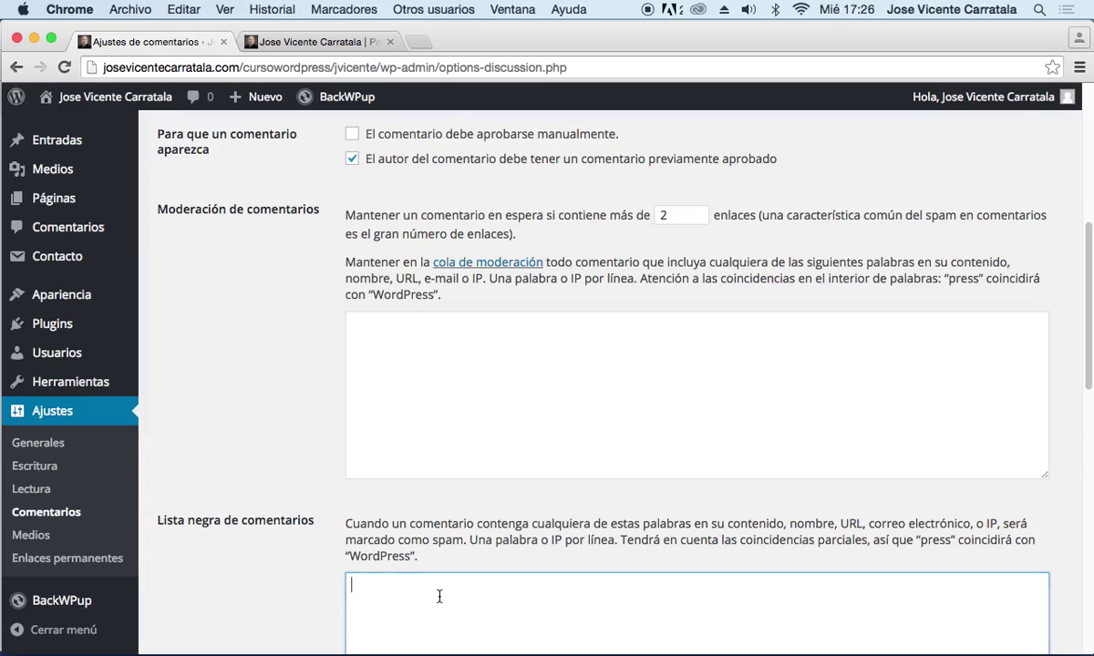
left_click(415, 364)
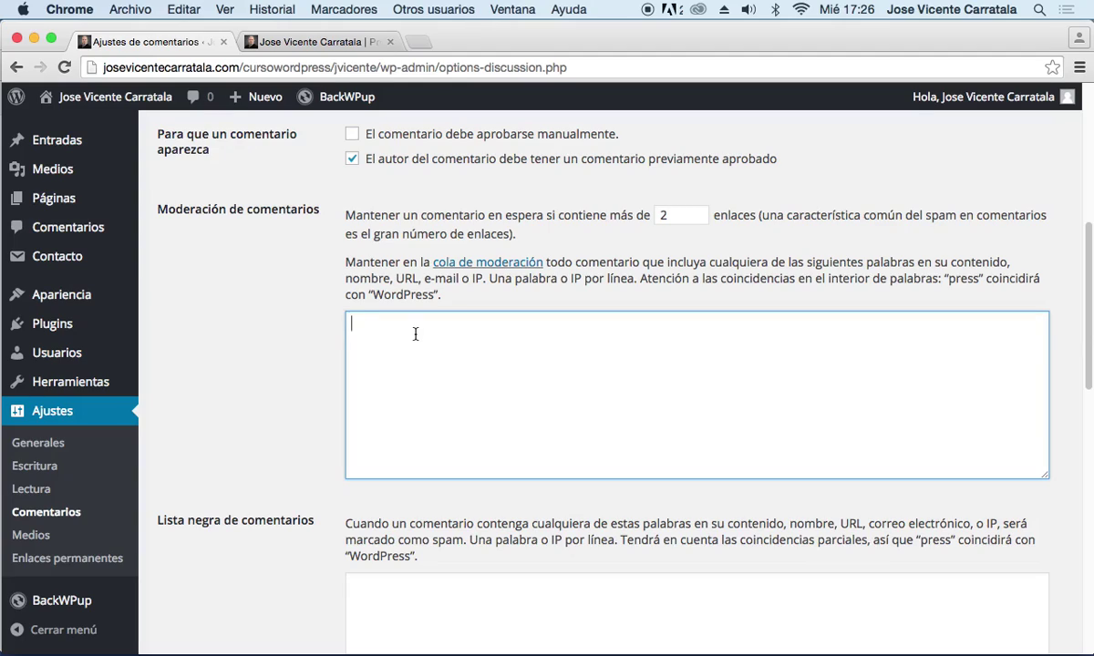
- Fill the comment blacklist with the words cialis, viagra, levitra, vuitton and outlet, one per line
left_click(408, 592)
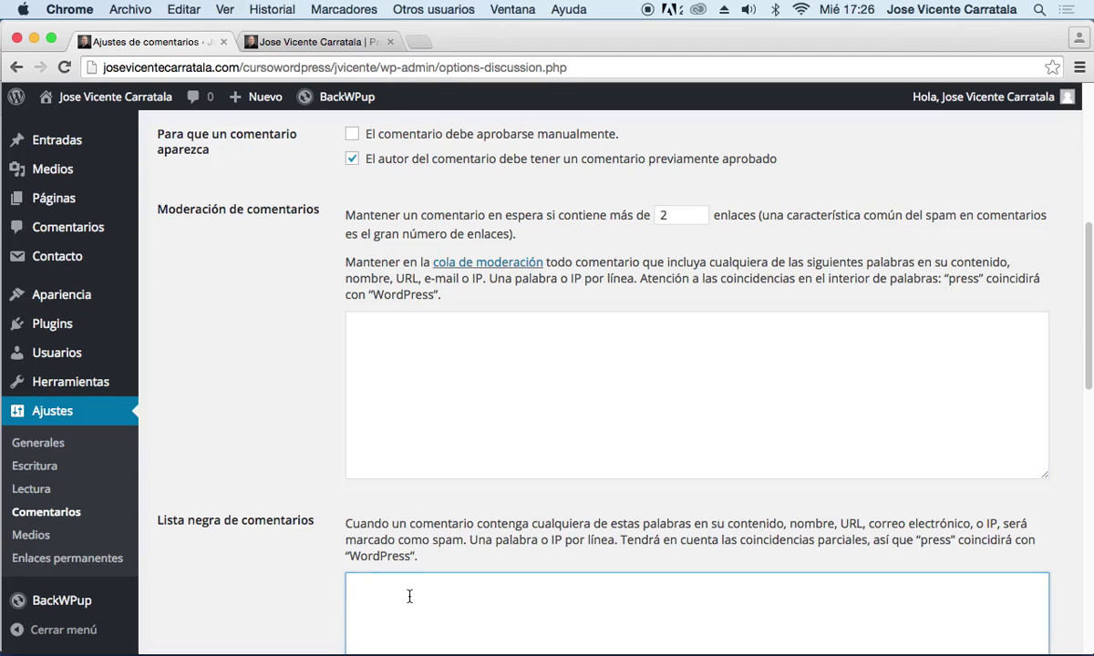
scroll(411, 583, "down", 2)
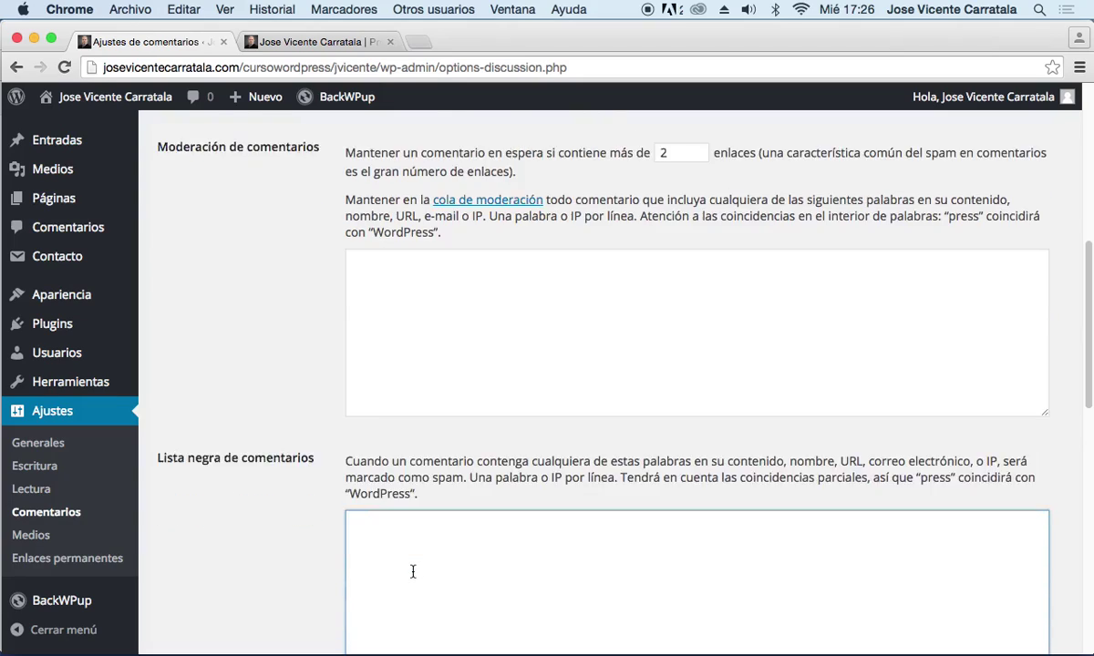
scroll(413, 572, "down", 3)
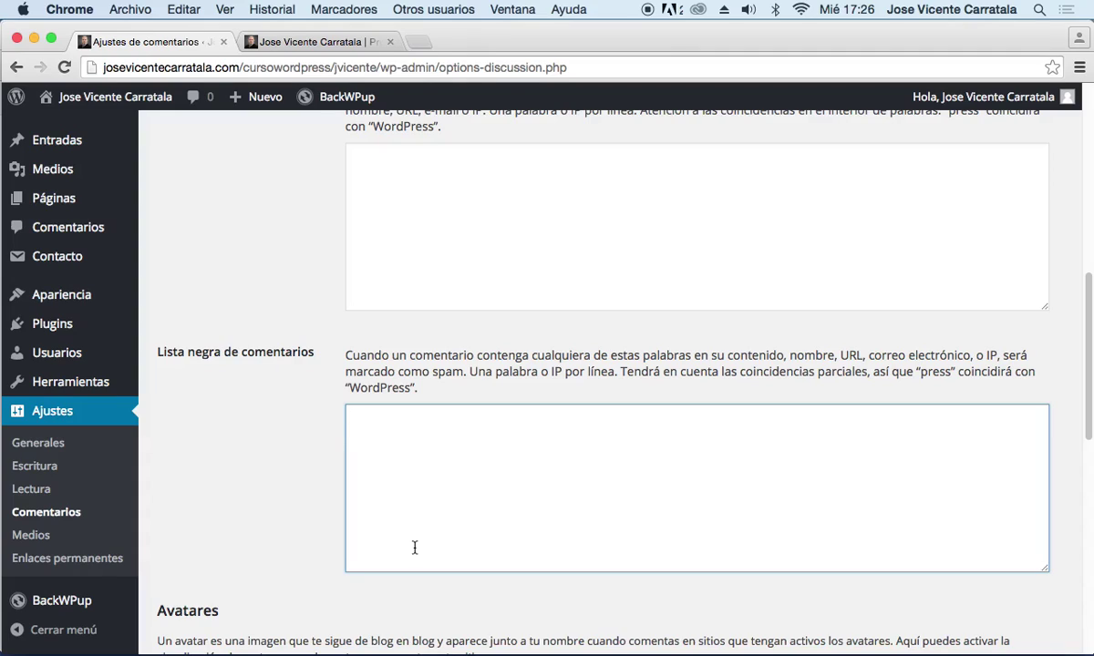
type("cialis")
key("Return")
type("viagra")
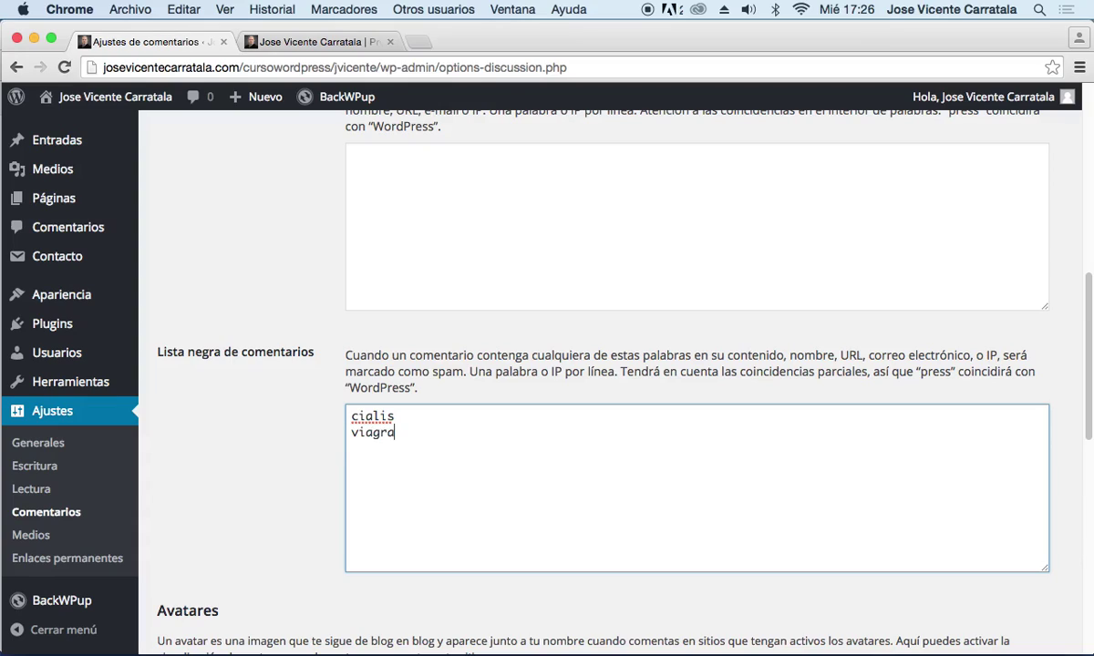
key("Return")
type("levitra")
key("Return")
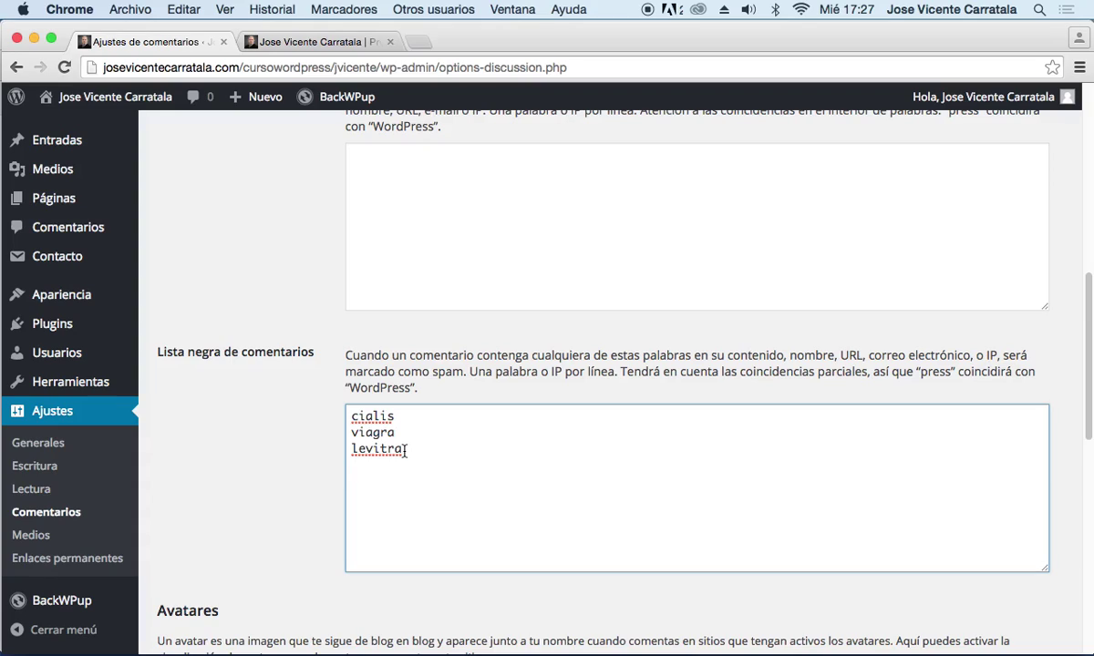
type("vuitton")
key("Return")
type("outlet")
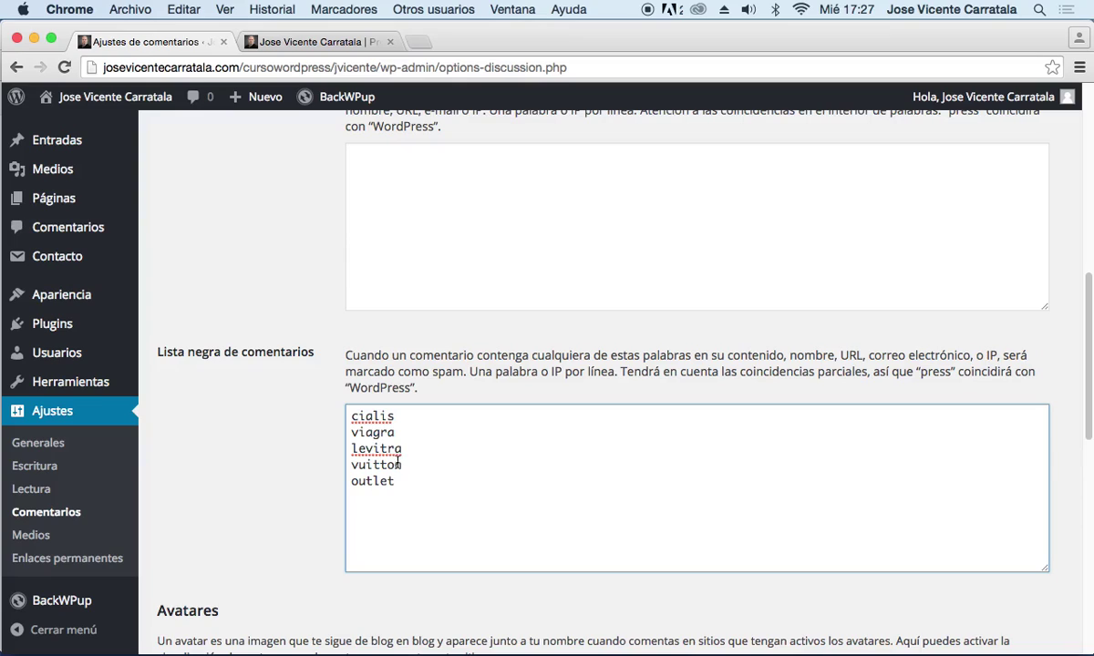
- Review the avatar visibility, maximum rating and default avatar options, and save the comment settings
scroll(313, 498, "down", 1)
scroll(312, 499, "down", 7)
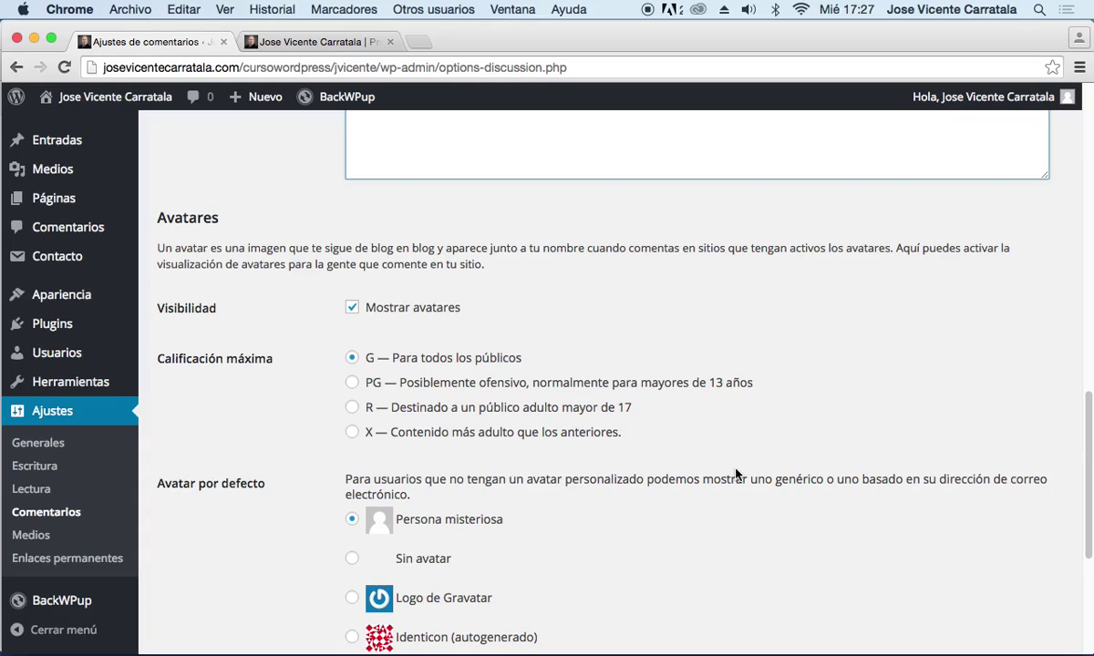
scroll(490, 392, "down", 1)
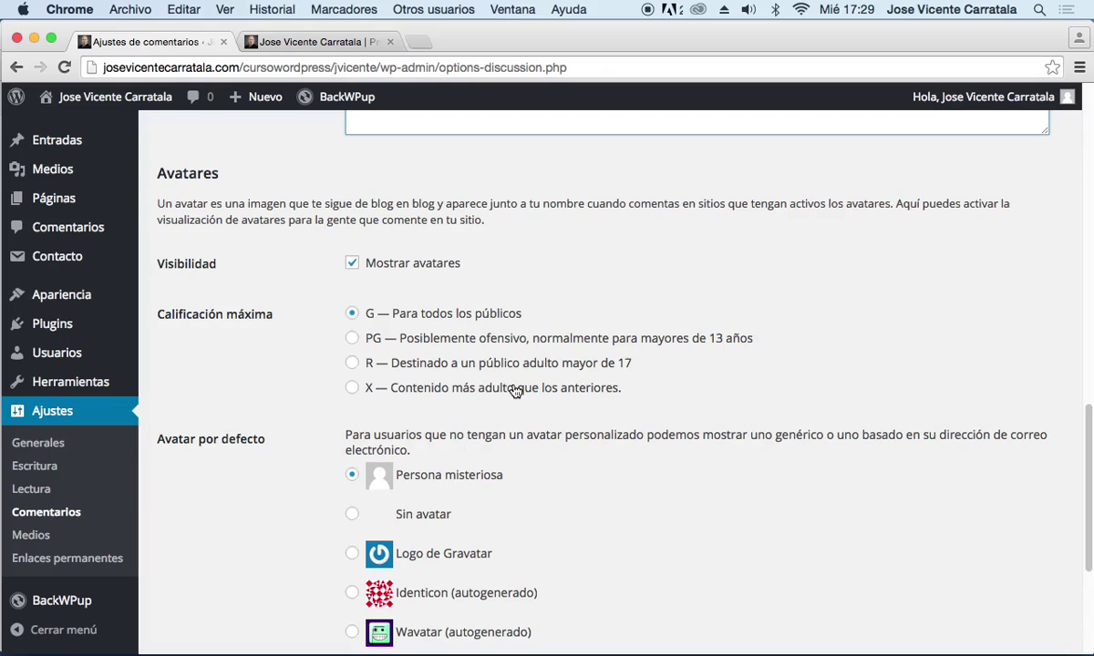
scroll(619, 410, "down", 3)
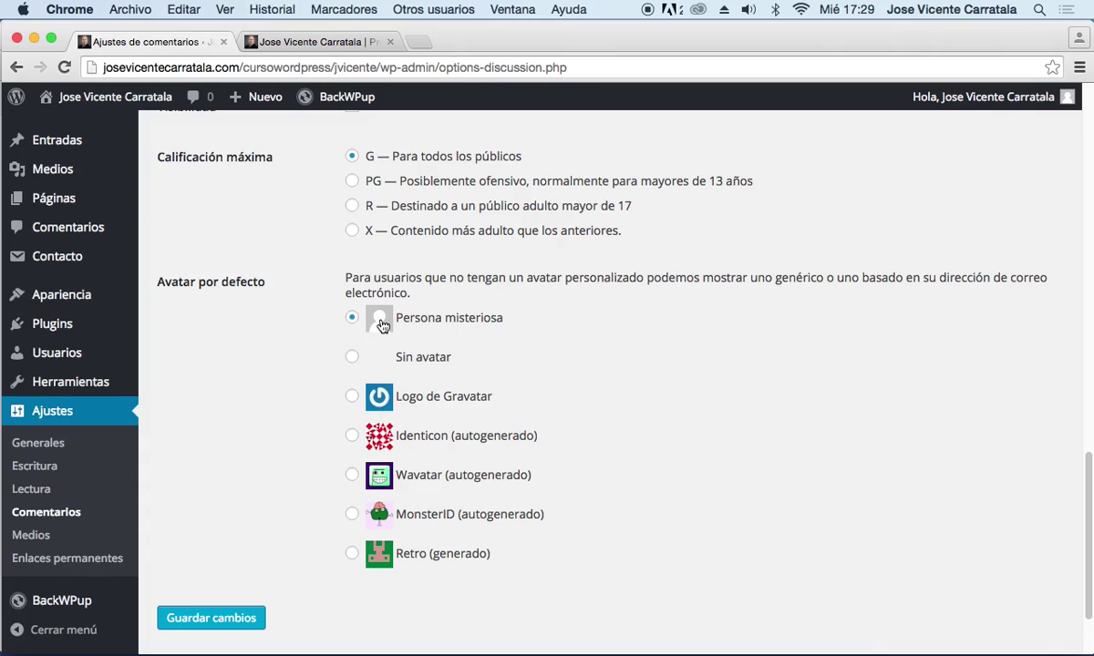
left_click(210, 618)
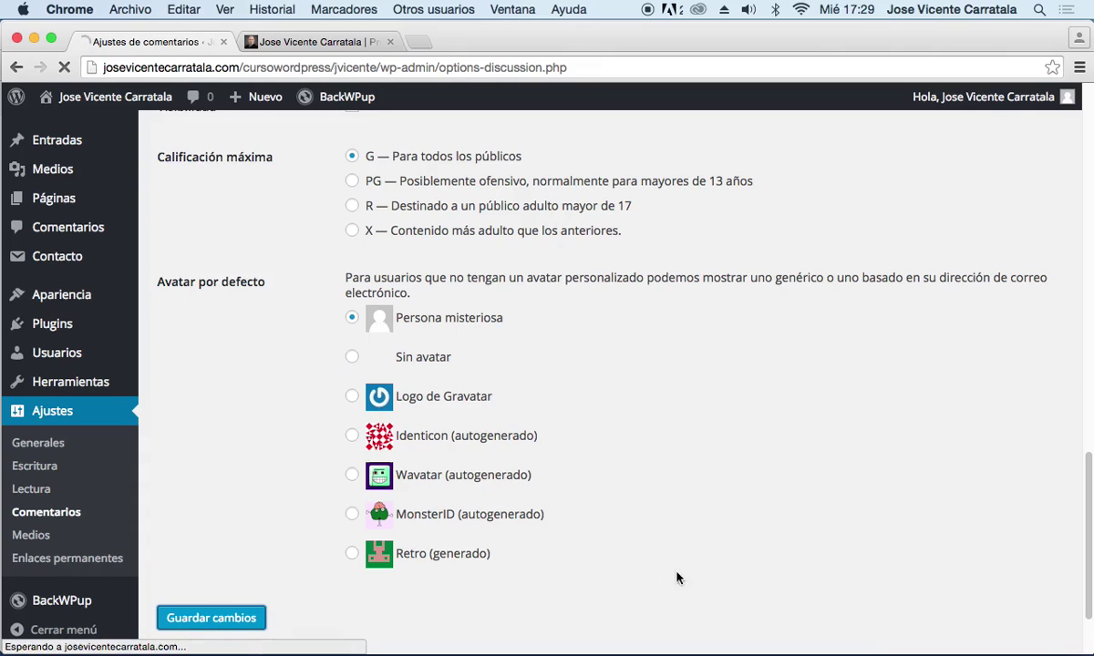